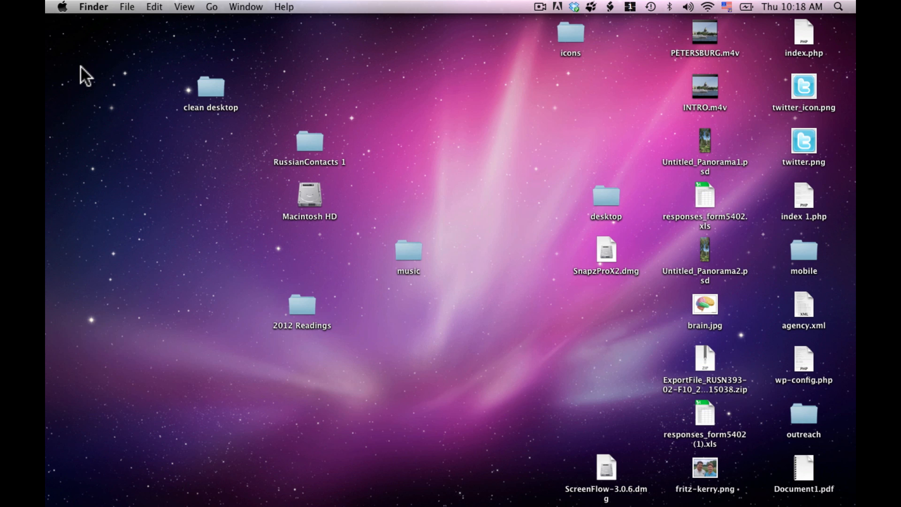
Step: Open the Print & Fax settings in System Preferences
{"action": "left_click", "coordinate": [63, 7]}
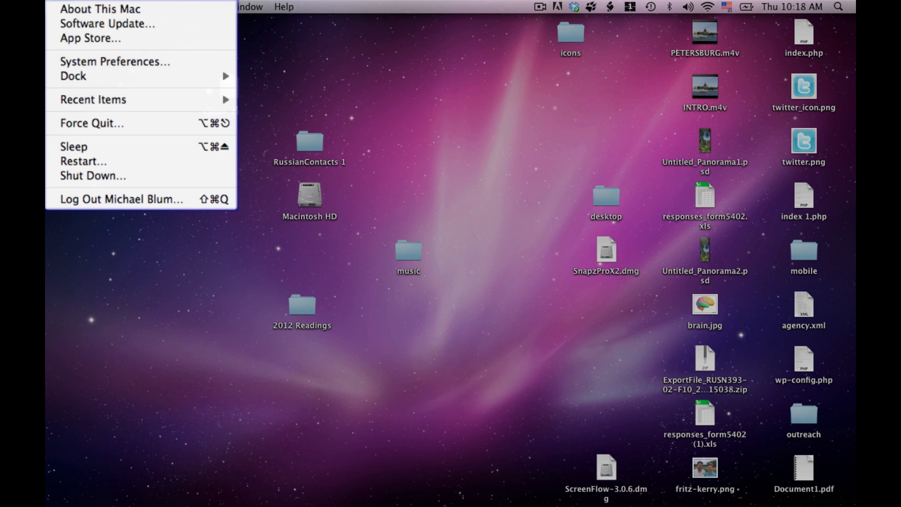
{"action": "left_click", "coordinate": [79, 61]}
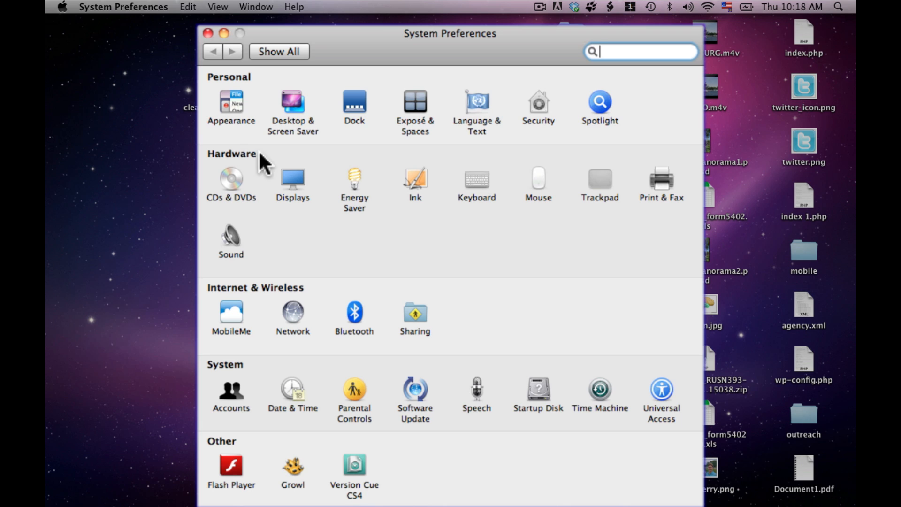
{"action": "left_click", "coordinate": [662, 181]}
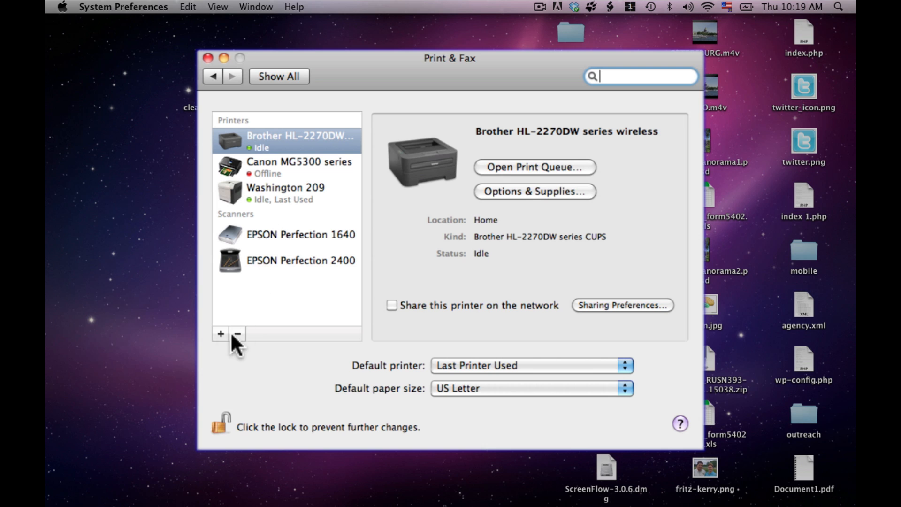
Step: Start adding an IP printer using the Line Printer Daemon protocol, with the address 10.150.30.14
{"action": "left_click", "coordinate": [218, 333]}
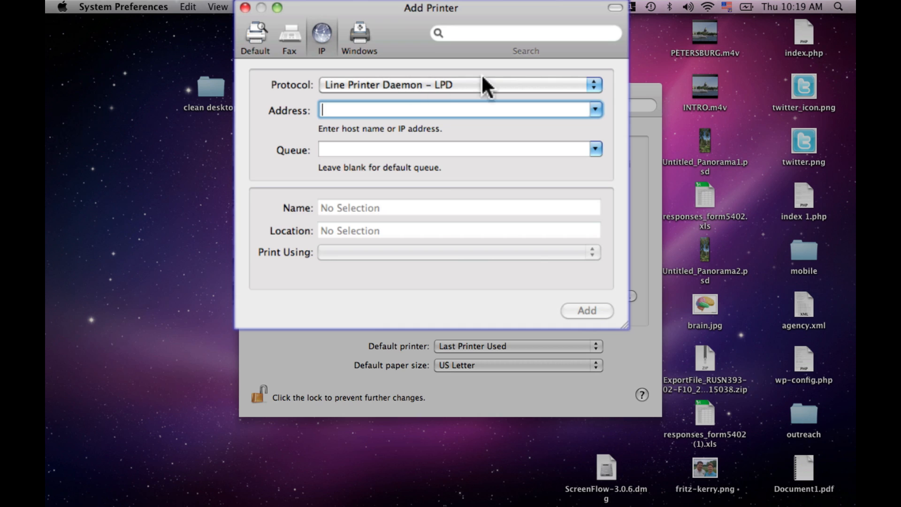
{"action": "left_click", "coordinate": [423, 110]}
{"action": "type", "text": "10.1"}
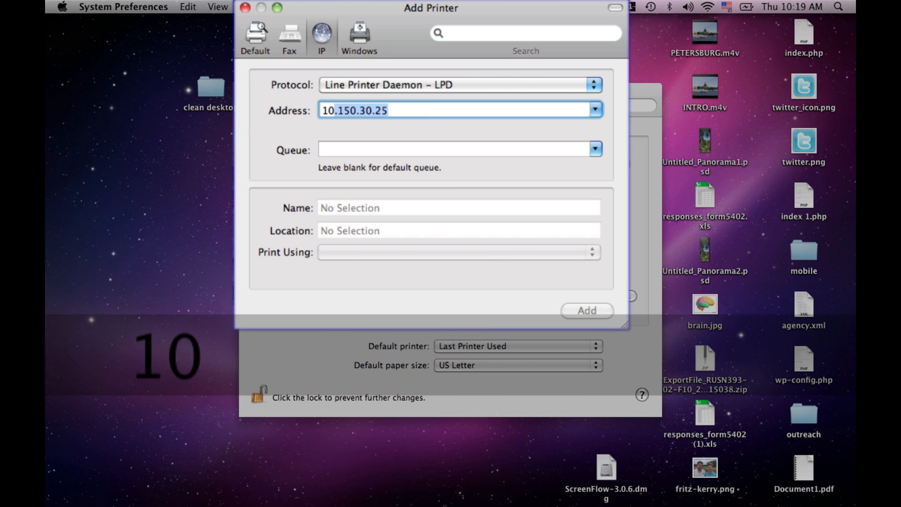
{"action": "type", "text": "50."}
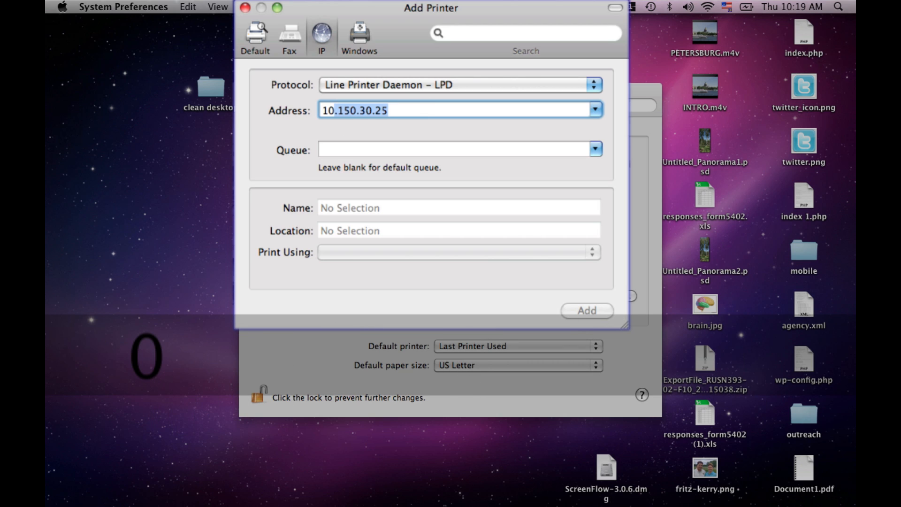
{"action": "type", "text": "30.14"}
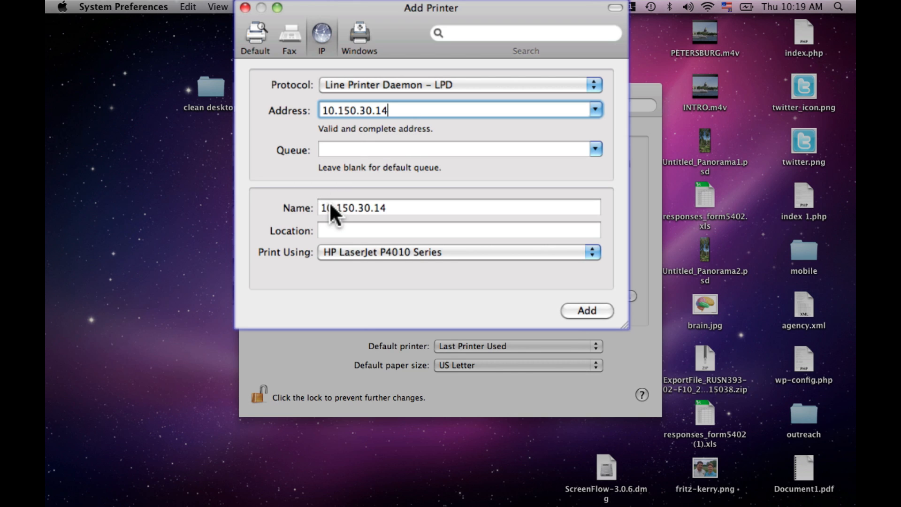
Step: Name the new printer "Hallway Printer" and add it, accepting its installable options as shown
{"action": "left_click", "coordinate": [352, 203]}
{"action": "left_click", "coordinate": [406, 207]}
{"action": "left_click_drag", "start_coordinate": [406, 207], "coordinate": [290, 189]}
{"action": "type", "text": "H"}
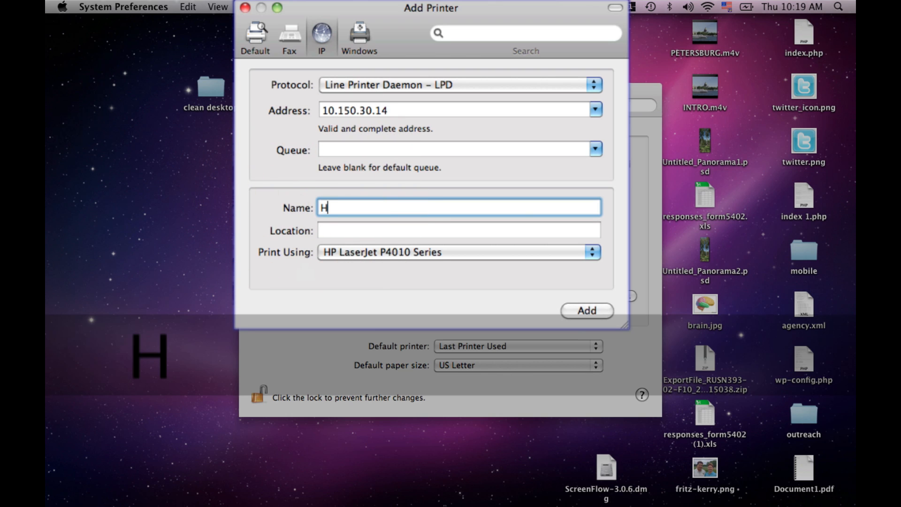
{"action": "type", "text": "allway Printer"}
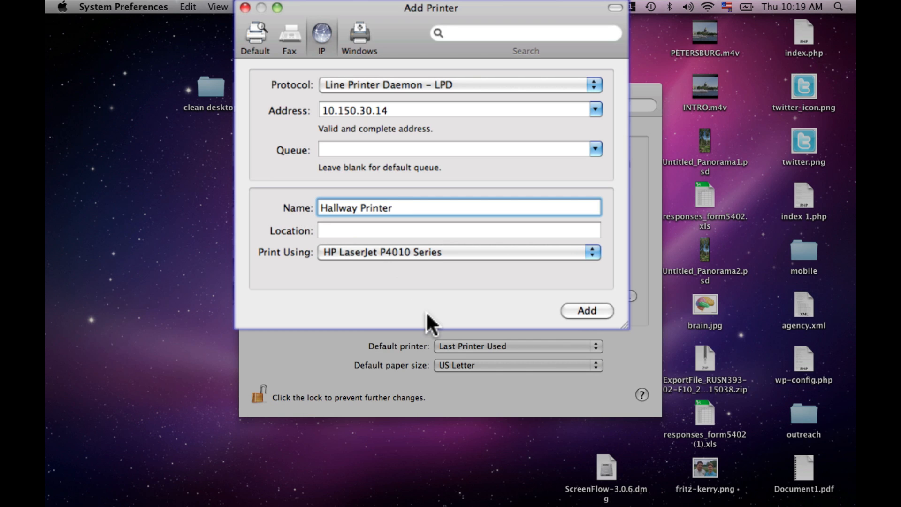
{"action": "left_click", "coordinate": [579, 311]}
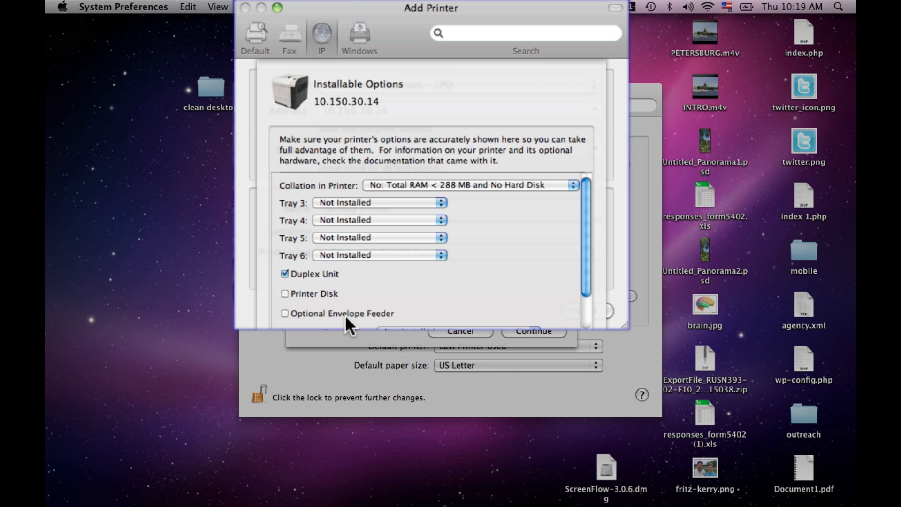
{"action": "left_click", "coordinate": [521, 330]}
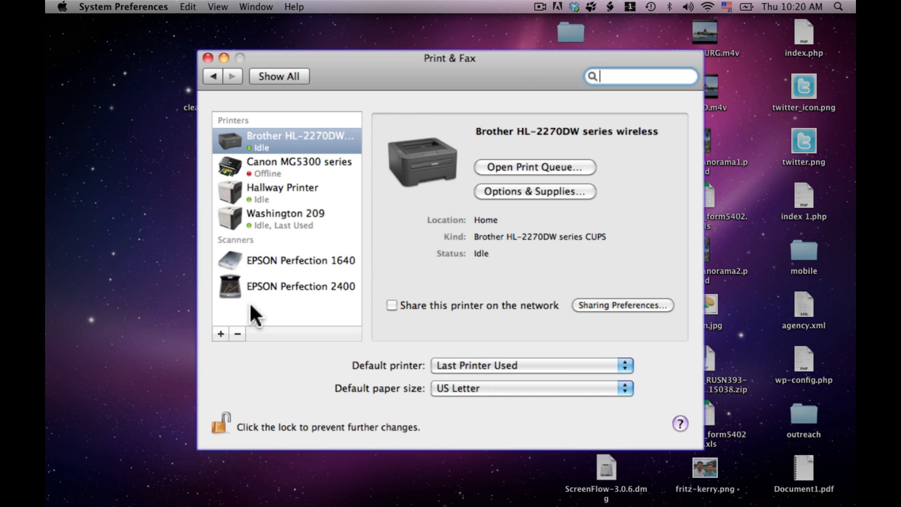
Step: Remove the Washington 209 printer from the printer list and confirm the deletion
{"action": "left_click", "coordinate": [237, 220]}
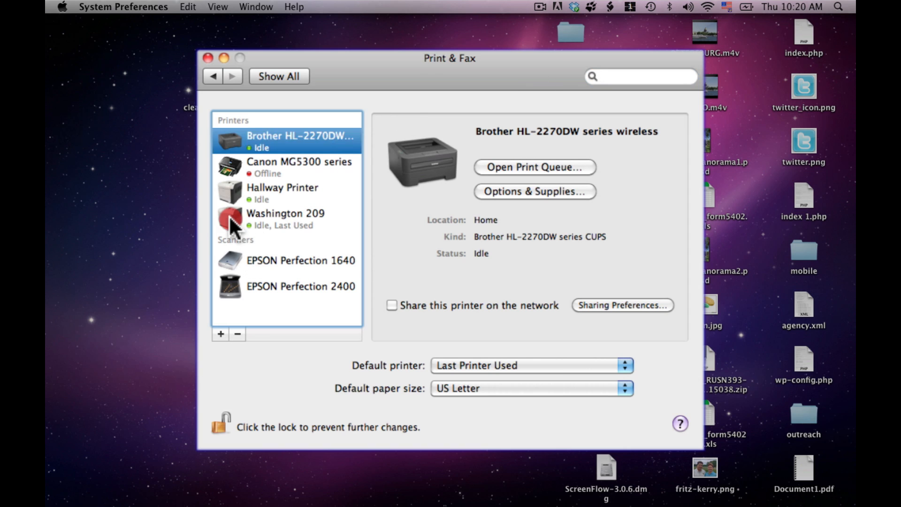
{"action": "left_click", "coordinate": [236, 333]}
{"action": "left_click", "coordinate": [574, 170]}
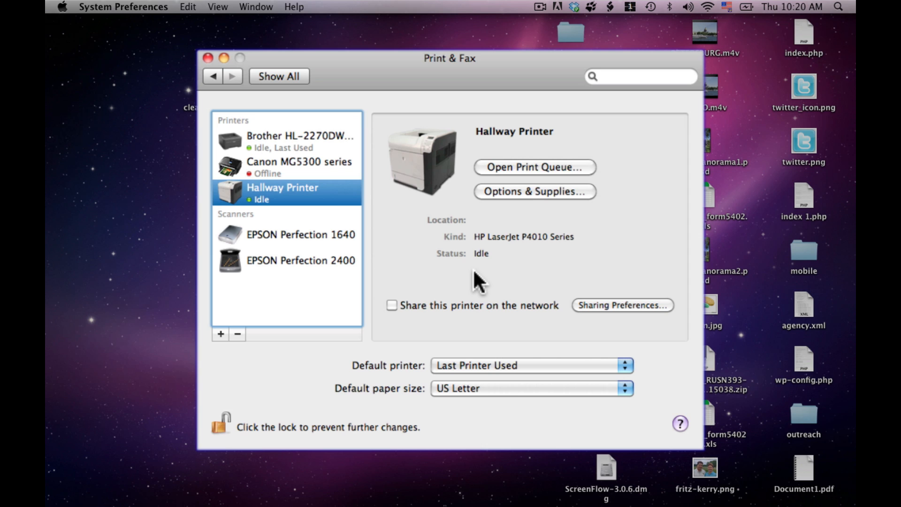
Step: Start adding another IP printer using the Line Printer Daemon protocol, with the address 10.150.30.25
{"action": "left_click", "coordinate": [220, 334]}
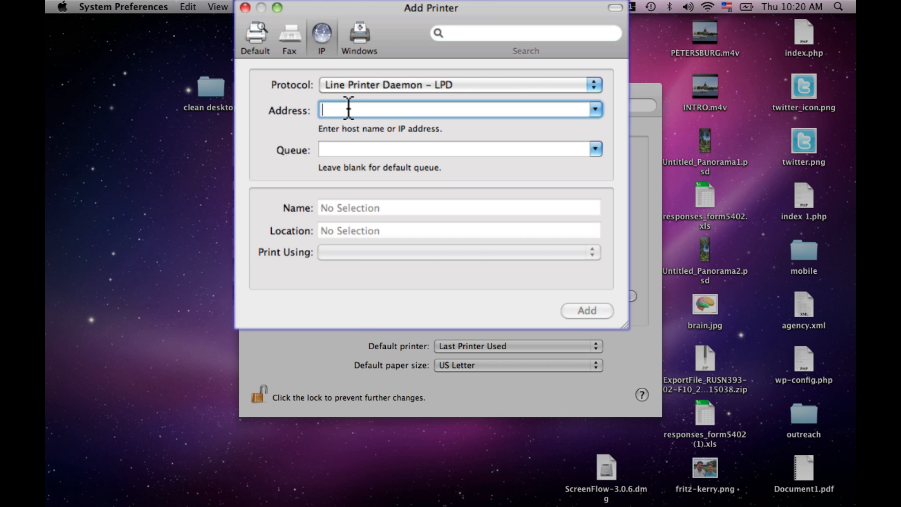
{"action": "type", "text": "10"}
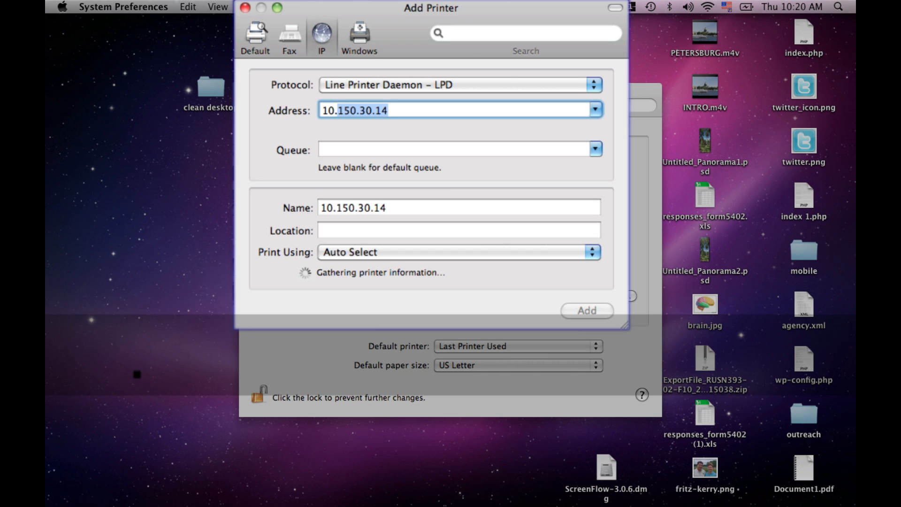
{"action": "type", "text": ".150."}
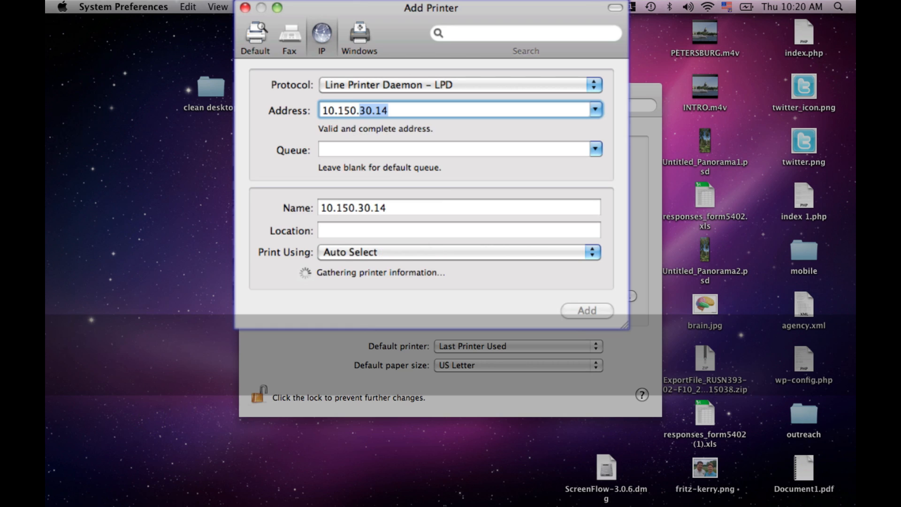
{"action": "type", "text": "30."}
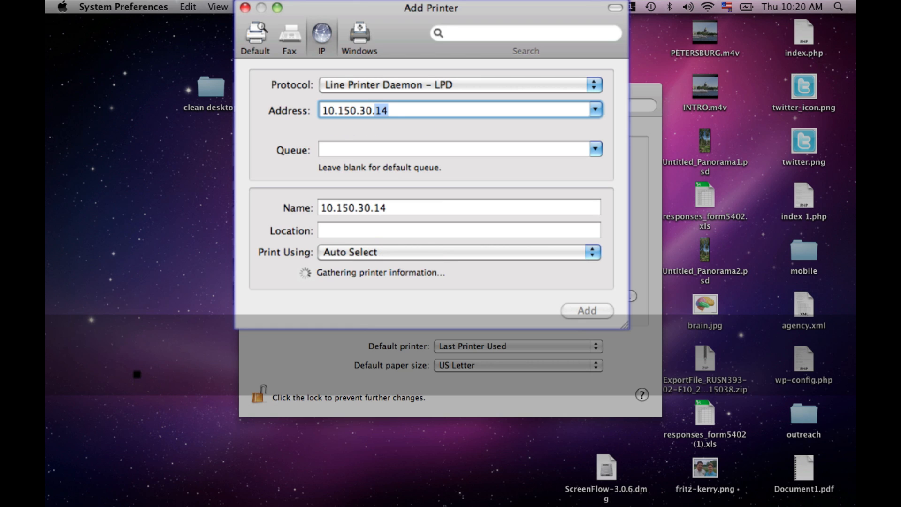
{"action": "type", "text": "25"}
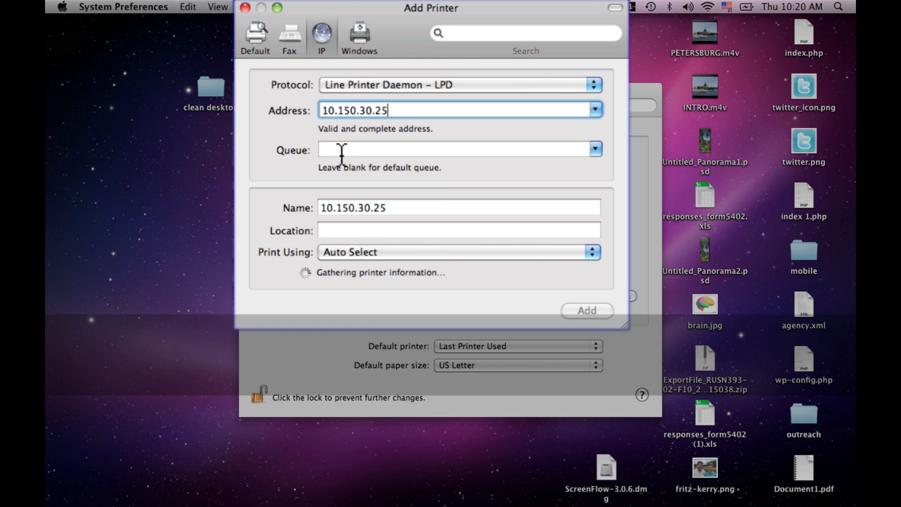
Step: Name the new printer "Washington 209" and add it with the Duplex Unit option enabled
{"action": "left_click", "coordinate": [348, 230]}
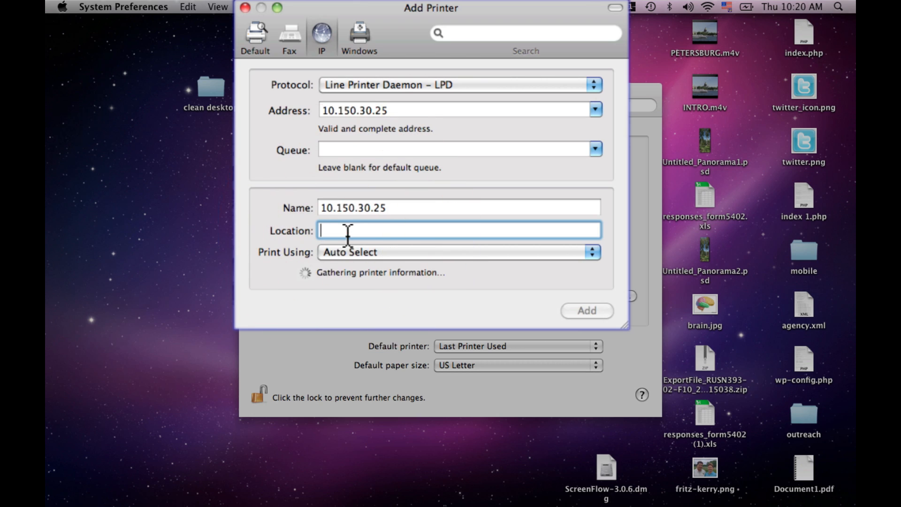
{"action": "left_click_drag", "start_coordinate": [392, 207], "coordinate": [285, 208]}
{"action": "type", "text": "Washin"}
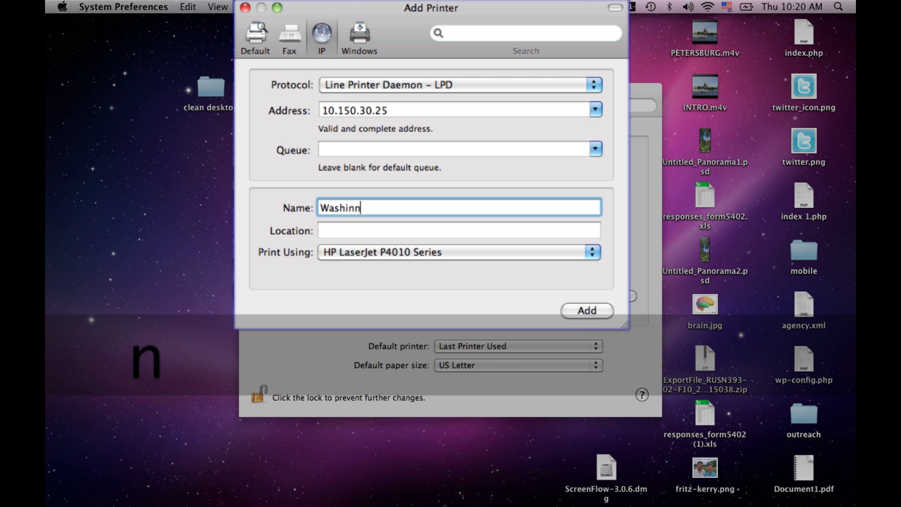
{"action": "type", "text": "gton 209"}
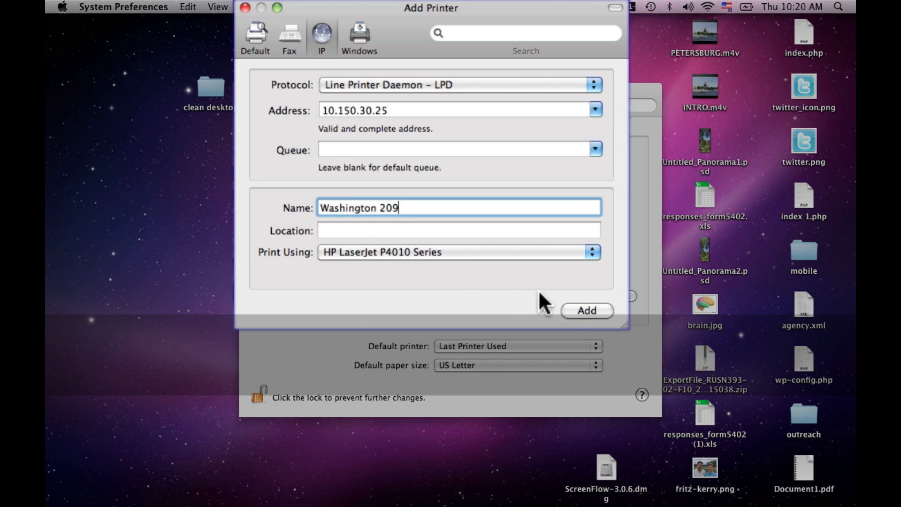
{"action": "left_click", "coordinate": [576, 308]}
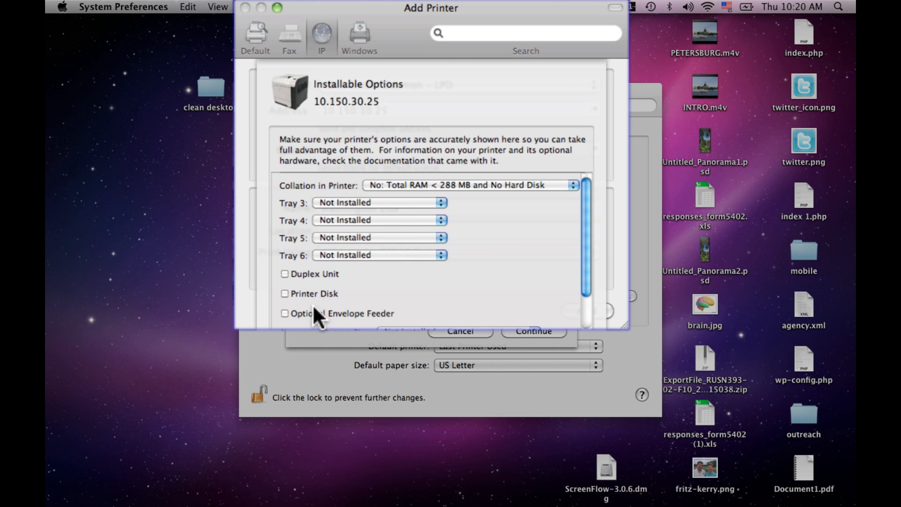
{"action": "left_click", "coordinate": [284, 274]}
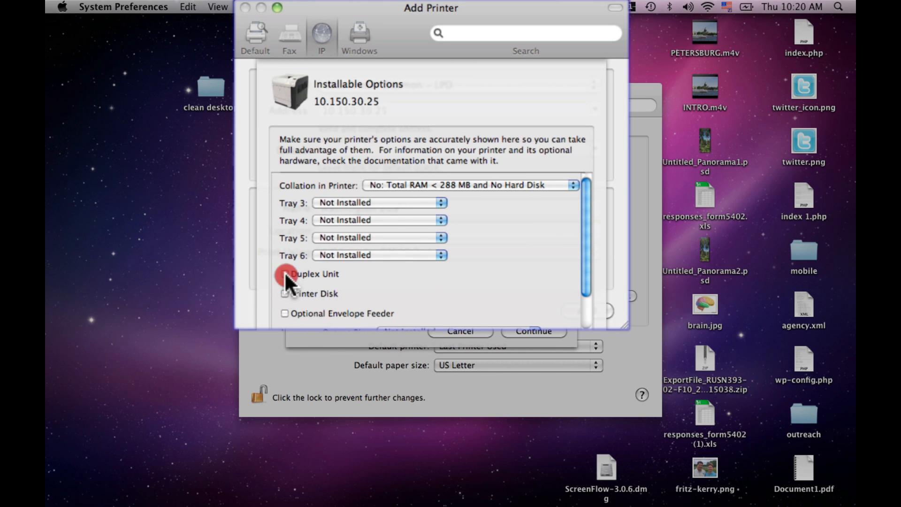
{"action": "left_click", "coordinate": [525, 330]}
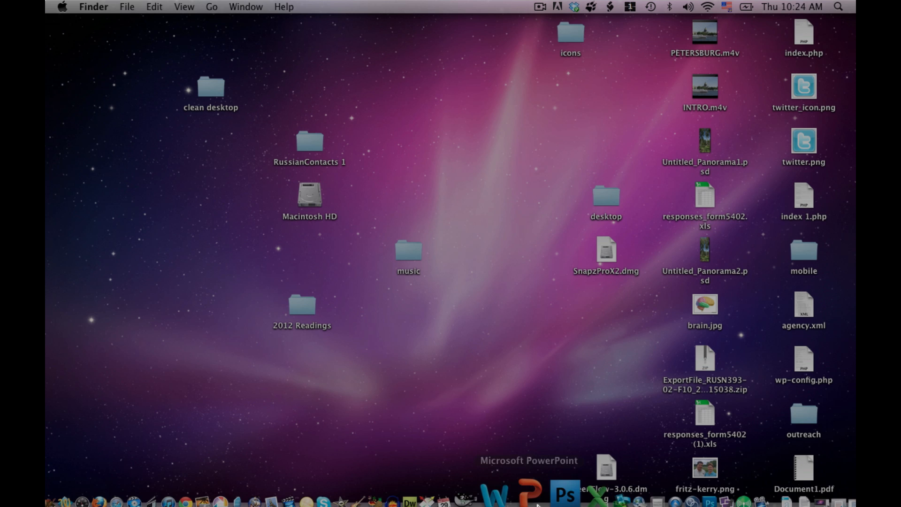
Step: Switch to the minimized lorem-ipsum.docx document in Word and open its print settings
{"action": "left_click", "coordinate": [790, 492]}
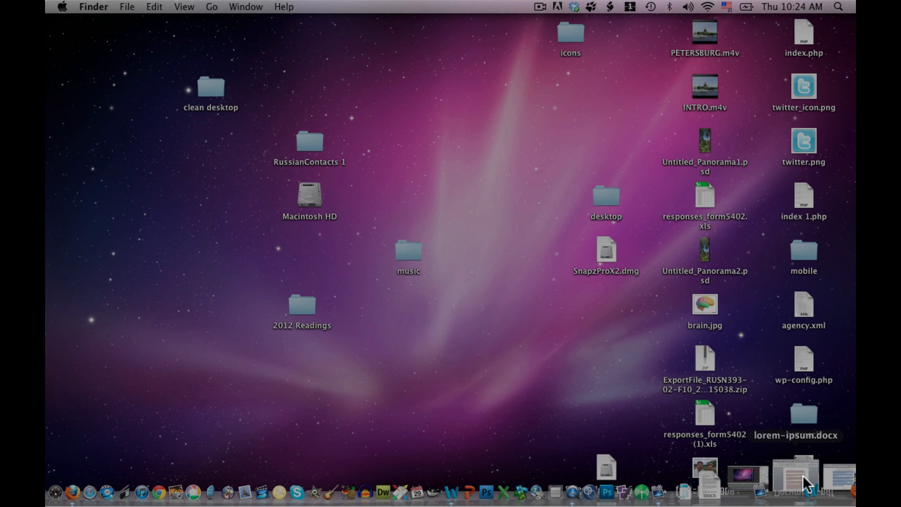
{"action": "left_click", "coordinate": [805, 476]}
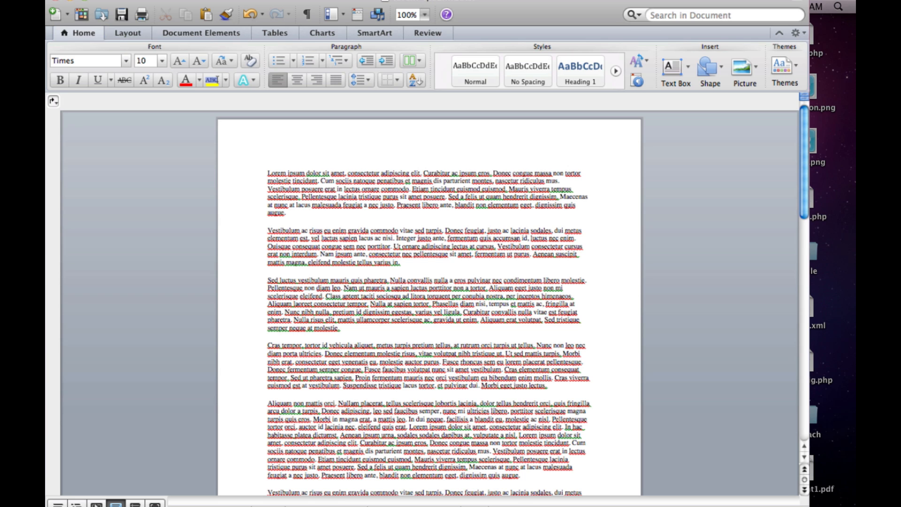
{"action": "left_click", "coordinate": [121, 7]}
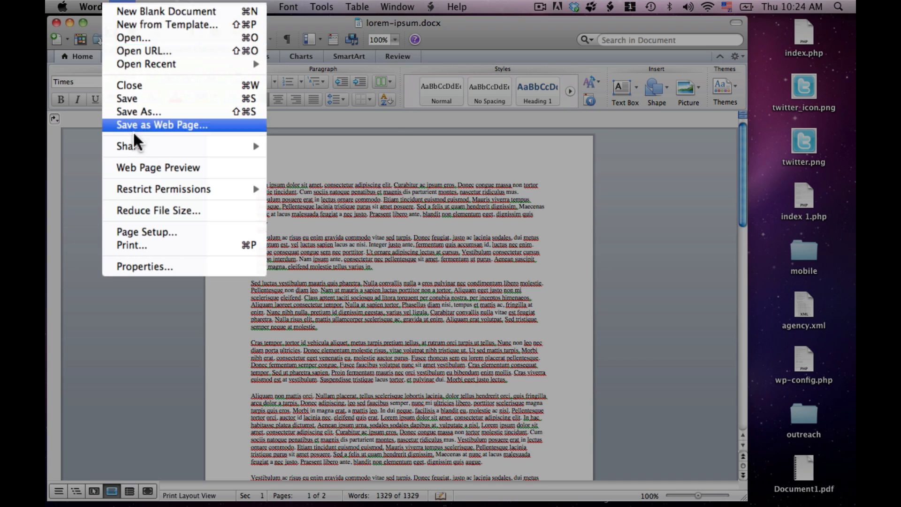
{"action": "left_click", "coordinate": [133, 244]}
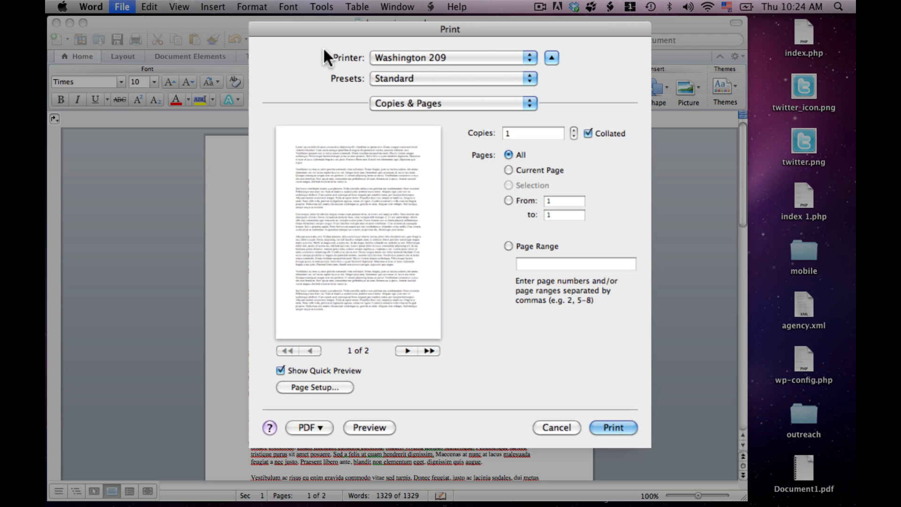
Step: Keep Washington 209 as the printer and set Two-Sided to Long-Edge binding in its Layout options
{"action": "left_click", "coordinate": [528, 57]}
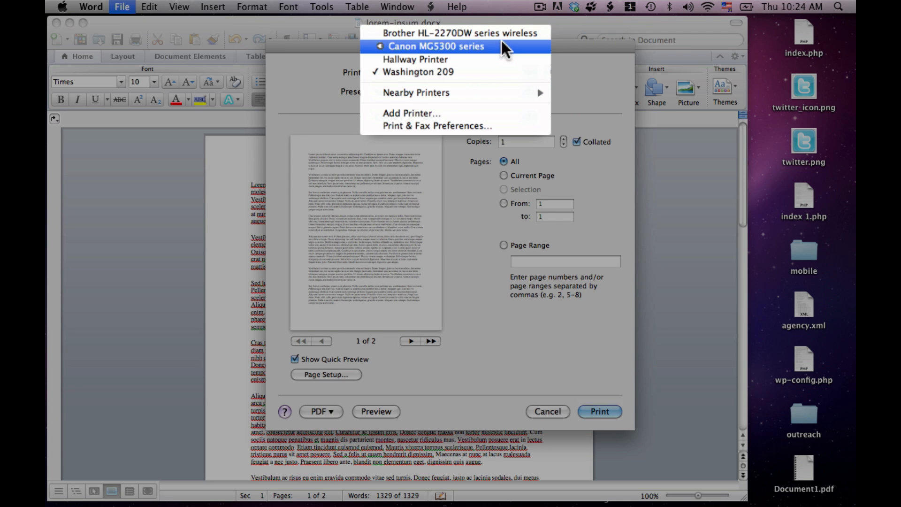
{"action": "left_click", "coordinate": [311, 97]}
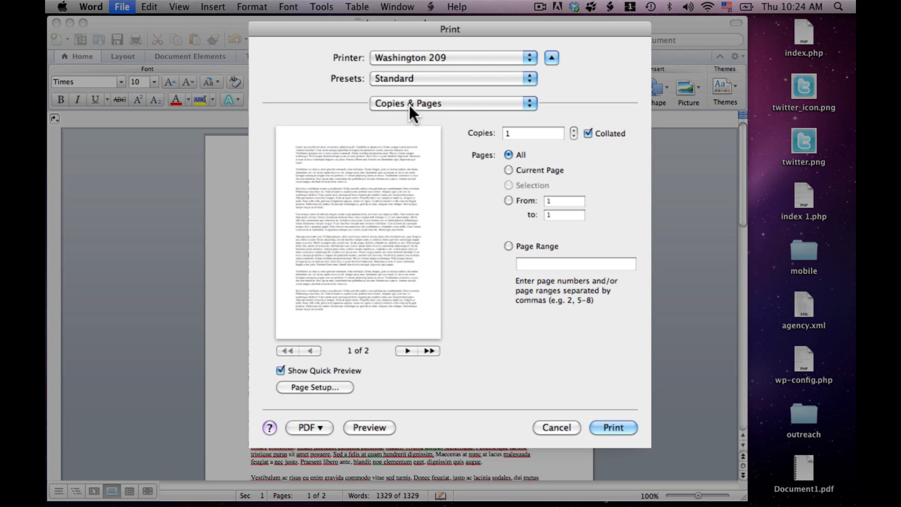
{"action": "left_click", "coordinate": [525, 103]}
{"action": "left_click", "coordinate": [423, 138]}
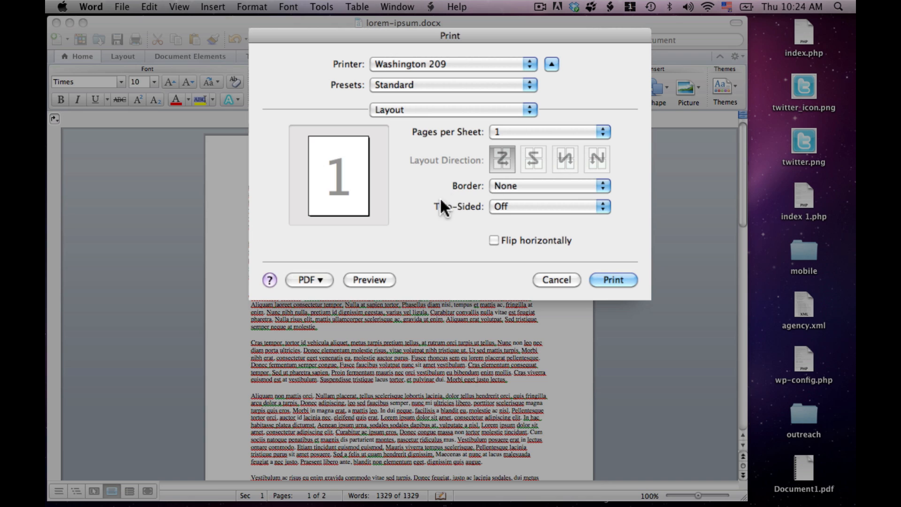
{"action": "left_click", "coordinate": [601, 207]}
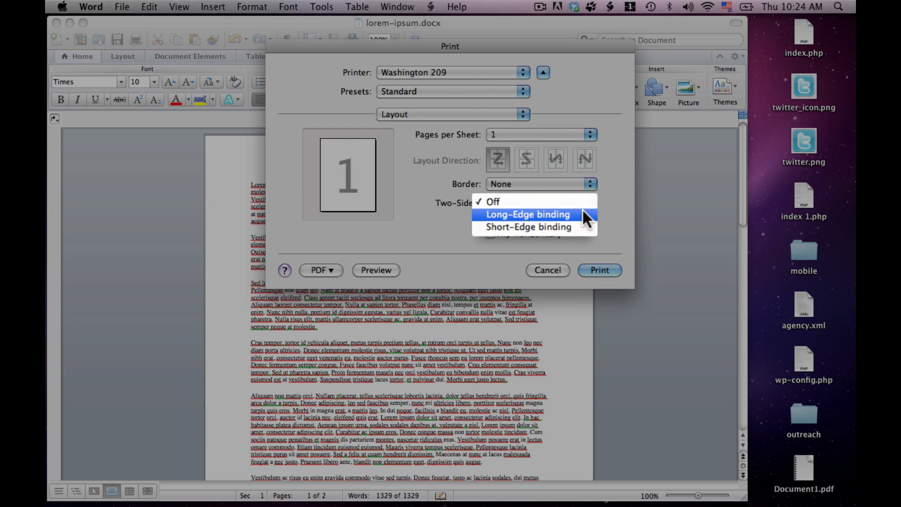
{"action": "left_click", "coordinate": [584, 214]}
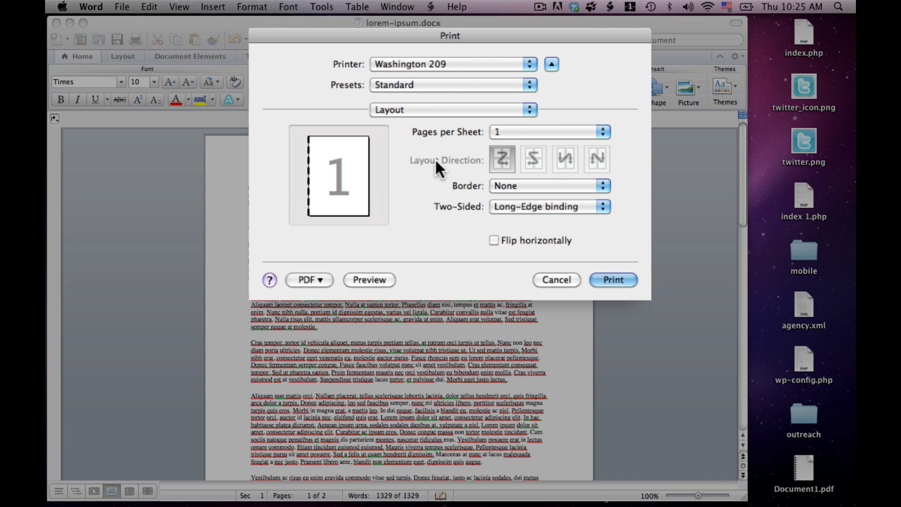
Step: Switch the print job to Hallway Printer, check its two-sided setting in the Layout options, and print the document
{"action": "left_click", "coordinate": [530, 65]}
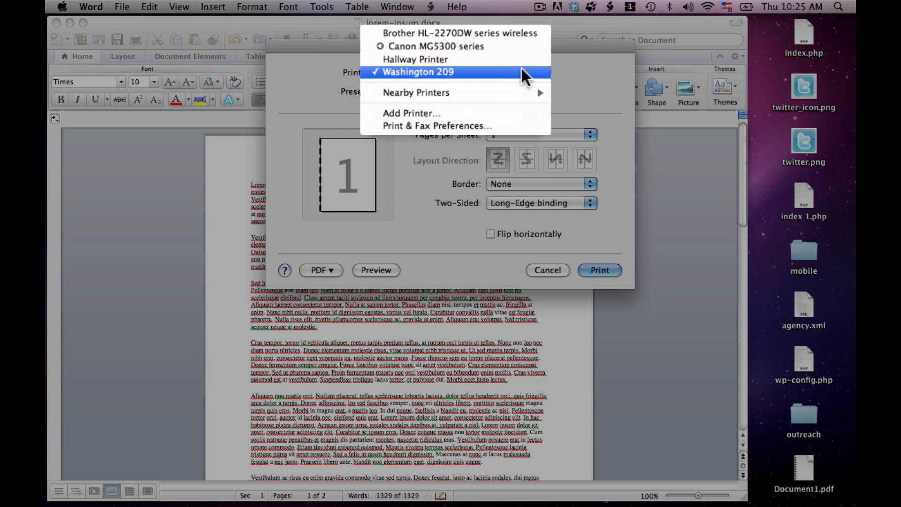
{"action": "left_click", "coordinate": [513, 60]}
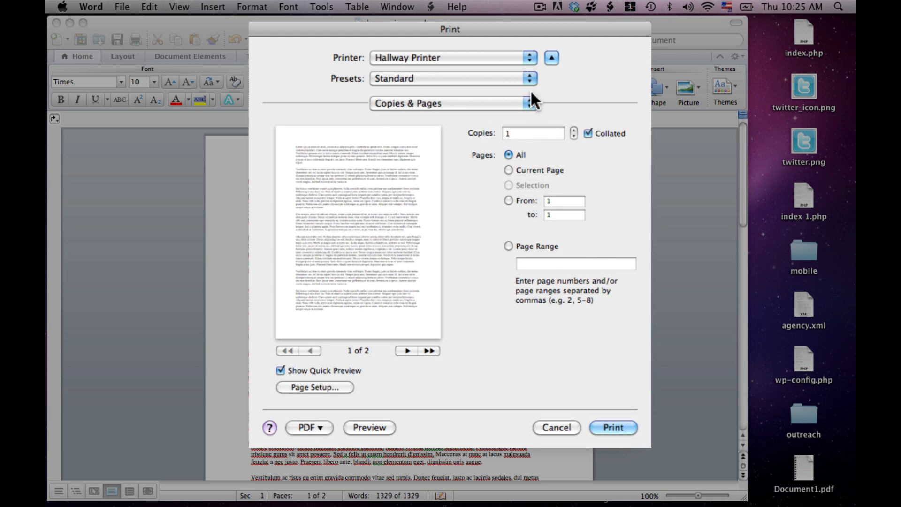
{"action": "left_click", "coordinate": [530, 102]}
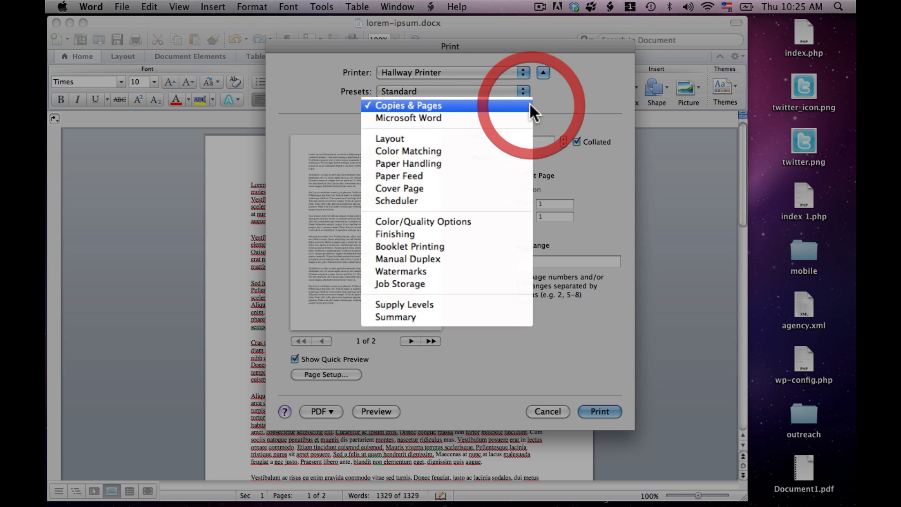
{"action": "left_click", "coordinate": [438, 139]}
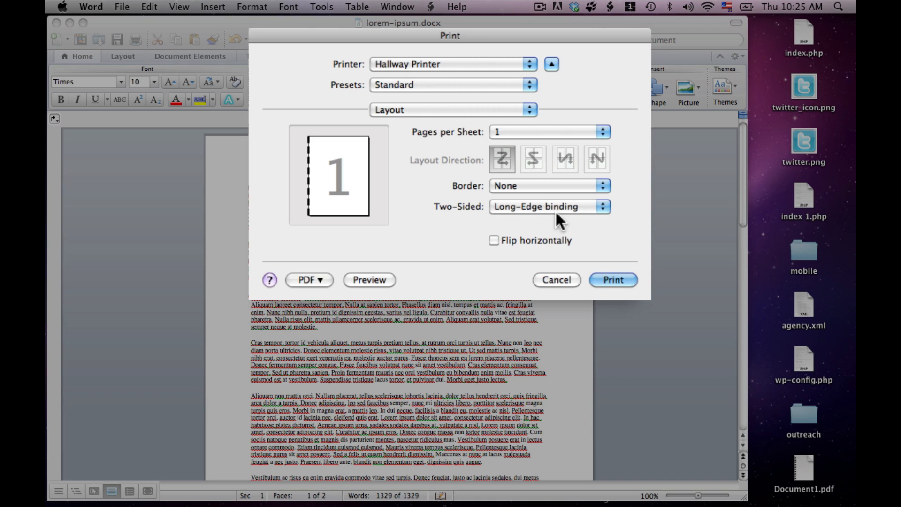
{"action": "left_click", "coordinate": [613, 279]}
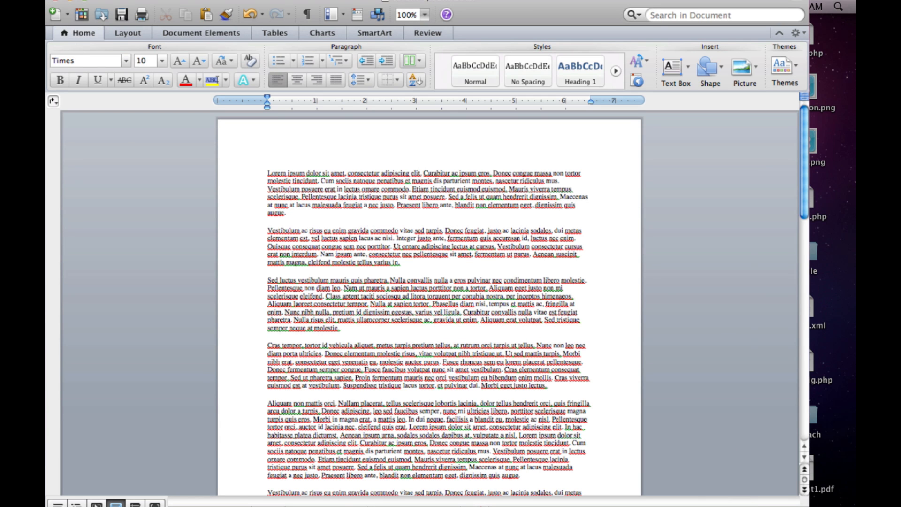
{"action": "mouse_move", "coordinate": [765, 501]}
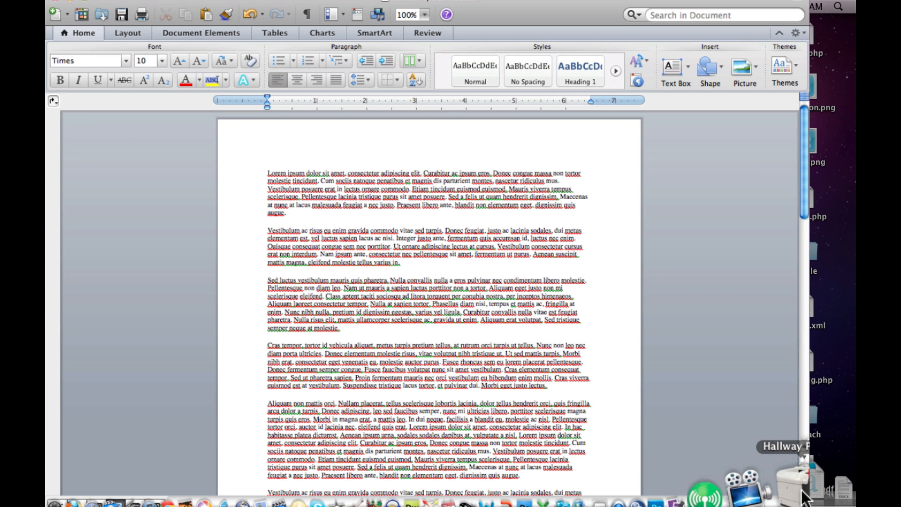